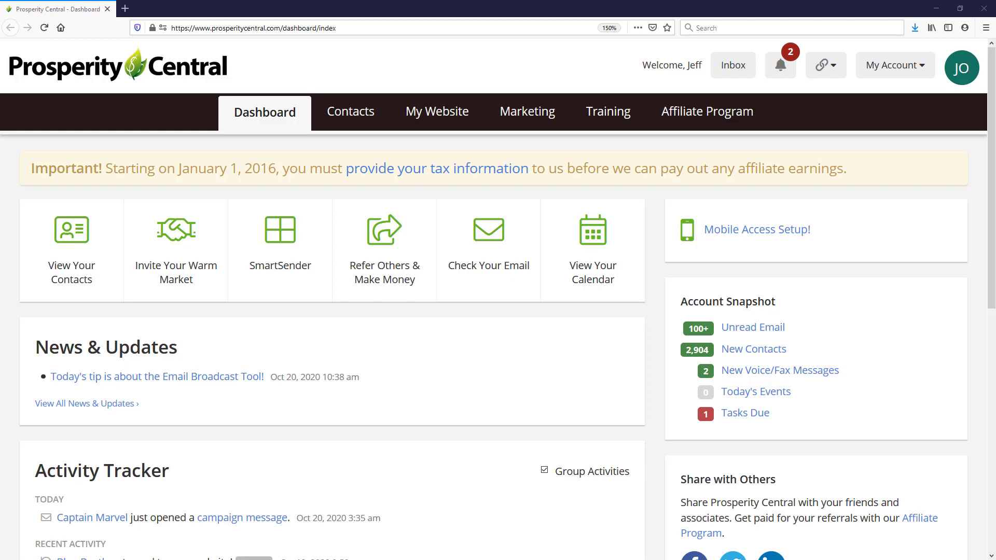
Start a new email signature in the Email Signature Creator and title it "First Email Sig".
left_click(528, 119)
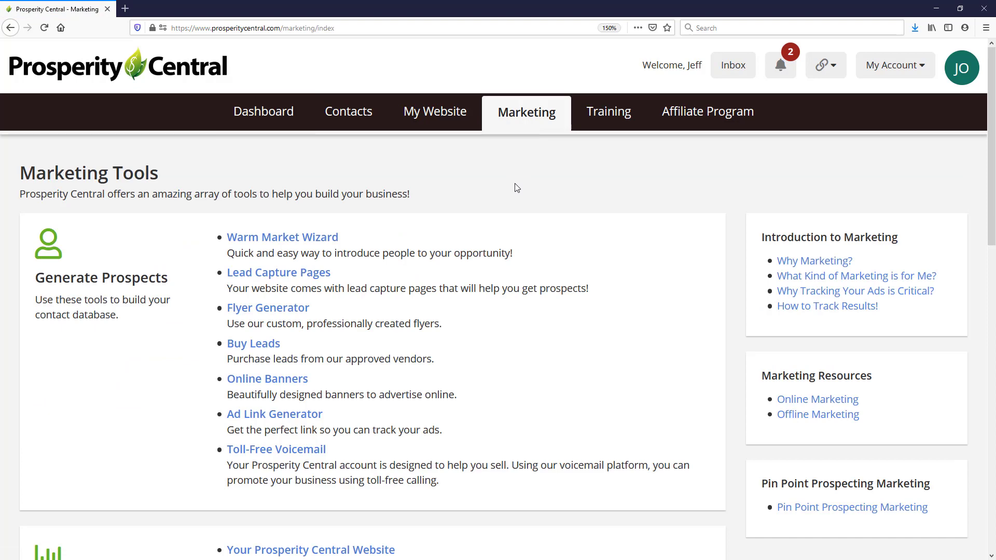
scroll(482, 235, "down", 1)
scroll(482, 234, "down", 8)
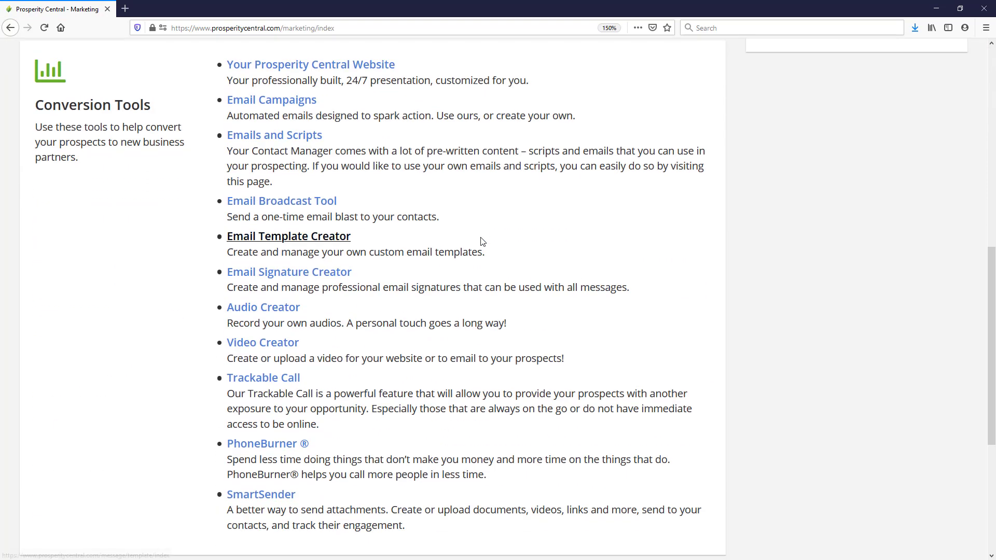
left_click(308, 275)
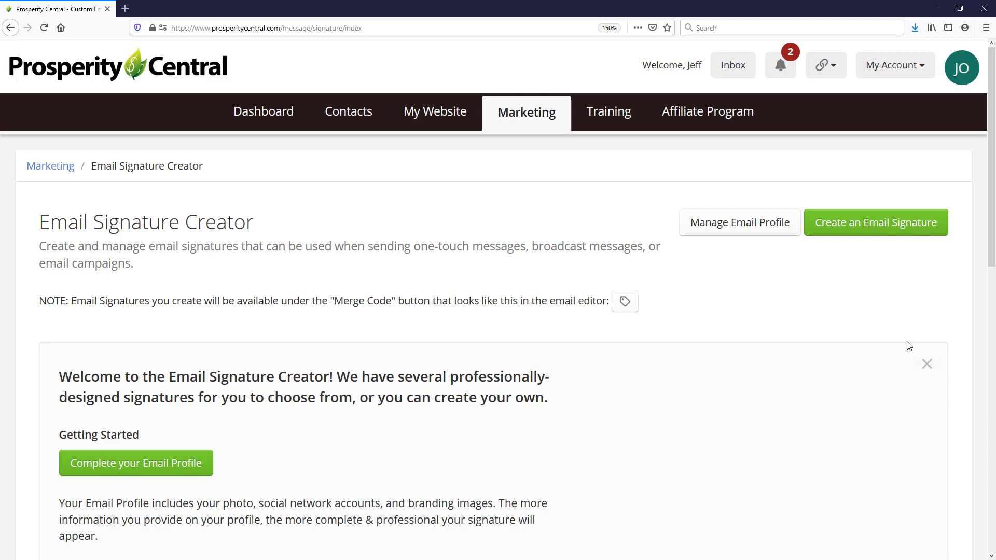
left_click(884, 229)
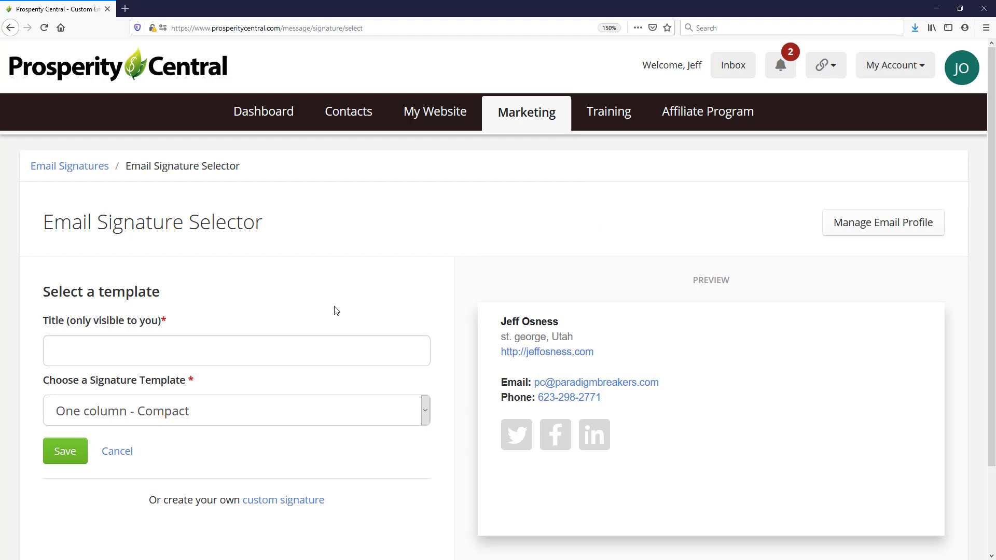
left_click(259, 357)
type("First Email Sig")
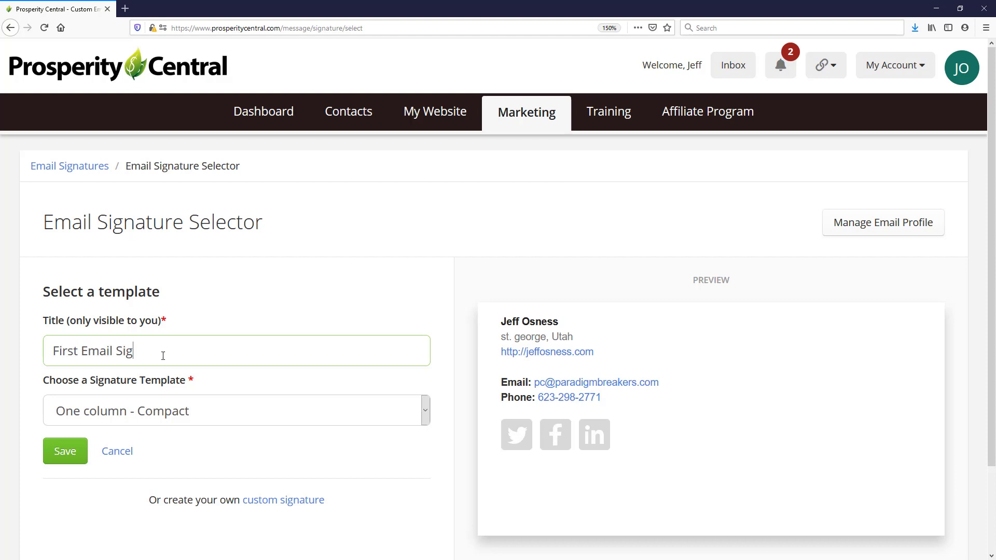
Preview the signature in several templates, including Logo Right, Emphasize Contact Info, No Logo, Compact, Social Networks as Links, and Centered.
left_click(198, 411)
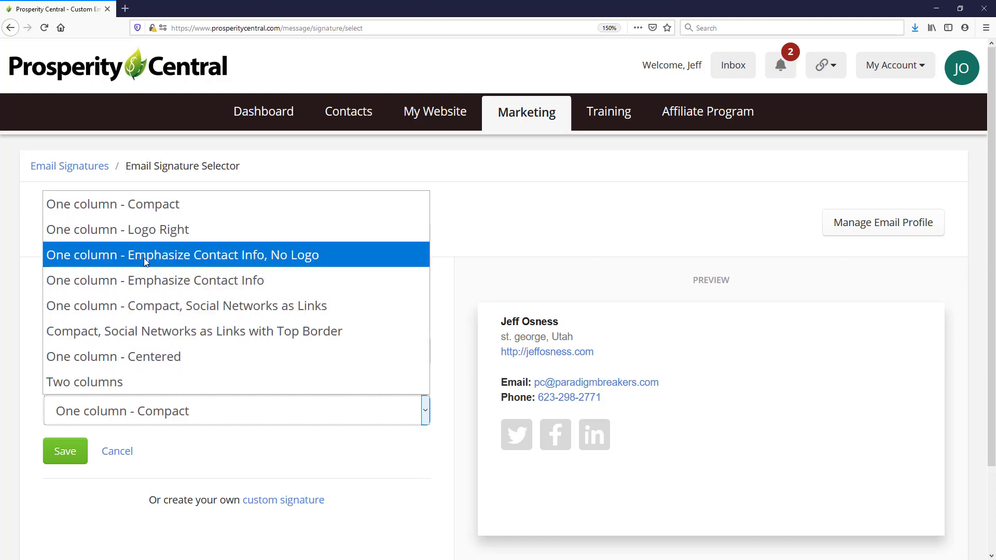
left_click(141, 229)
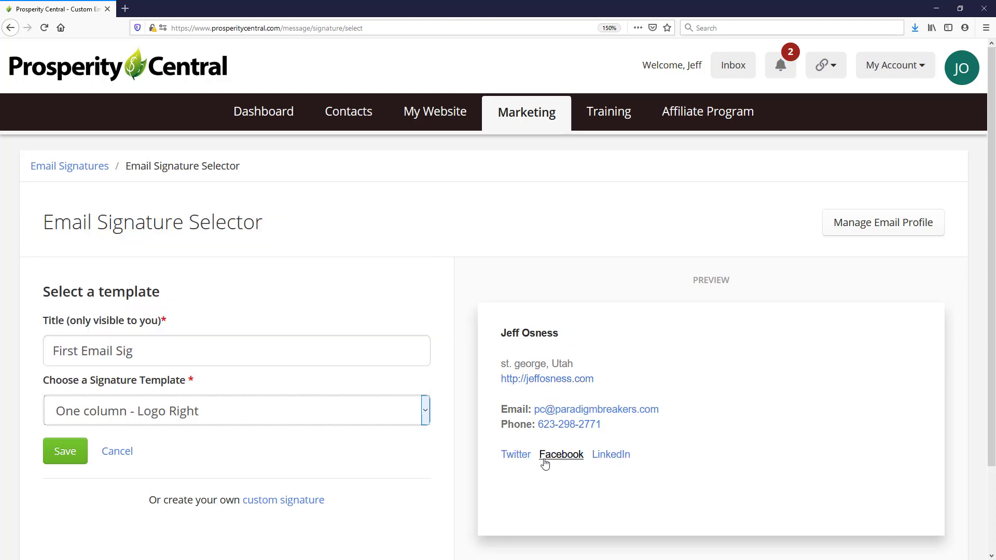
left_click(213, 411)
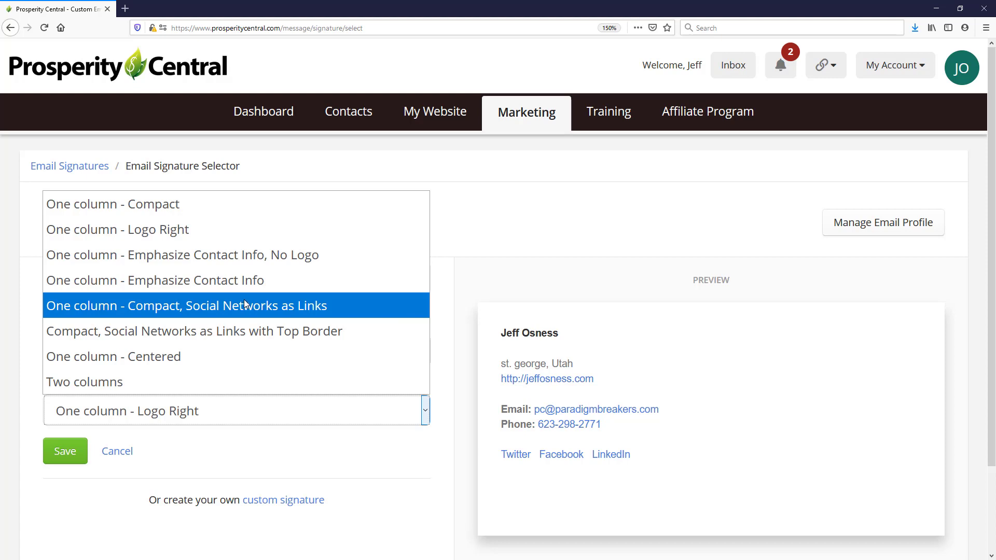
left_click(207, 262)
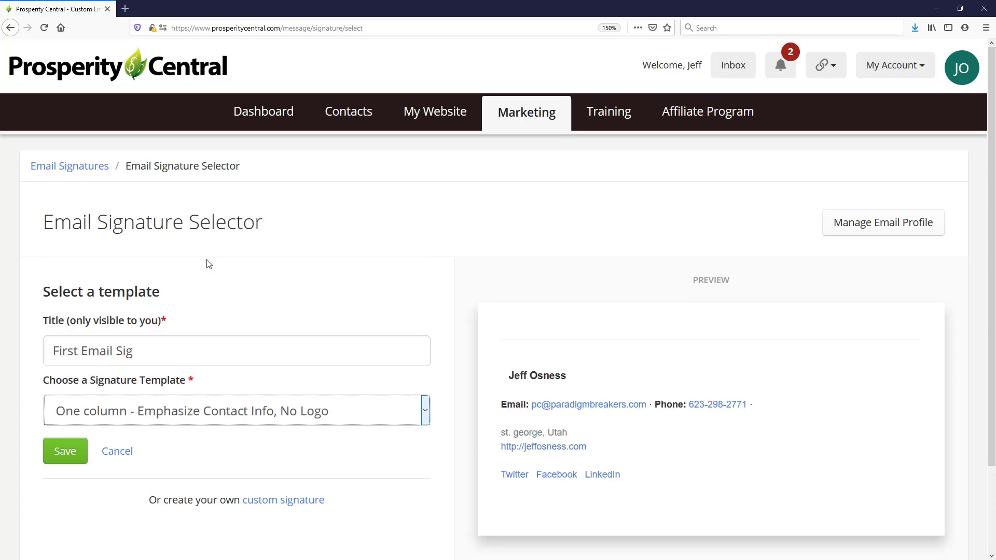
left_click(197, 410)
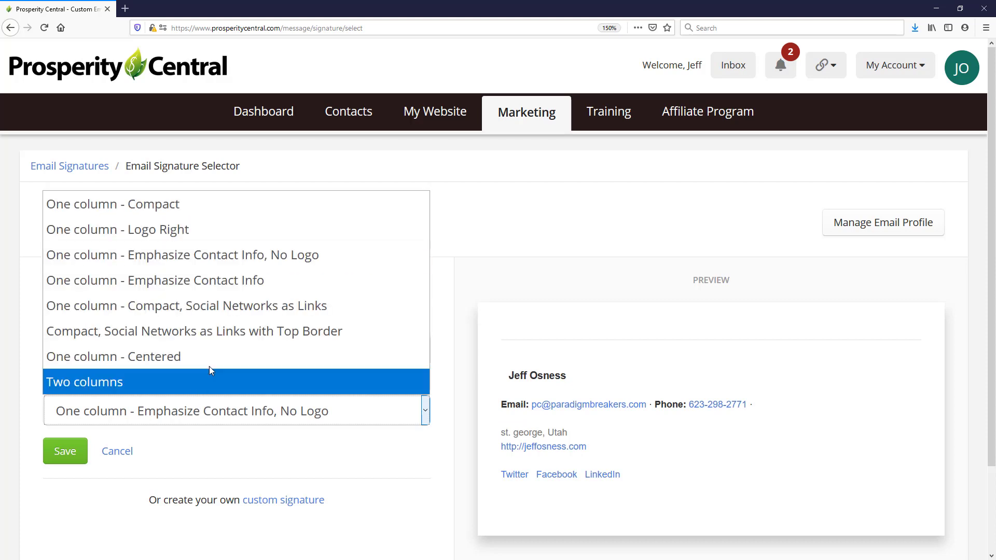
left_click(202, 309)
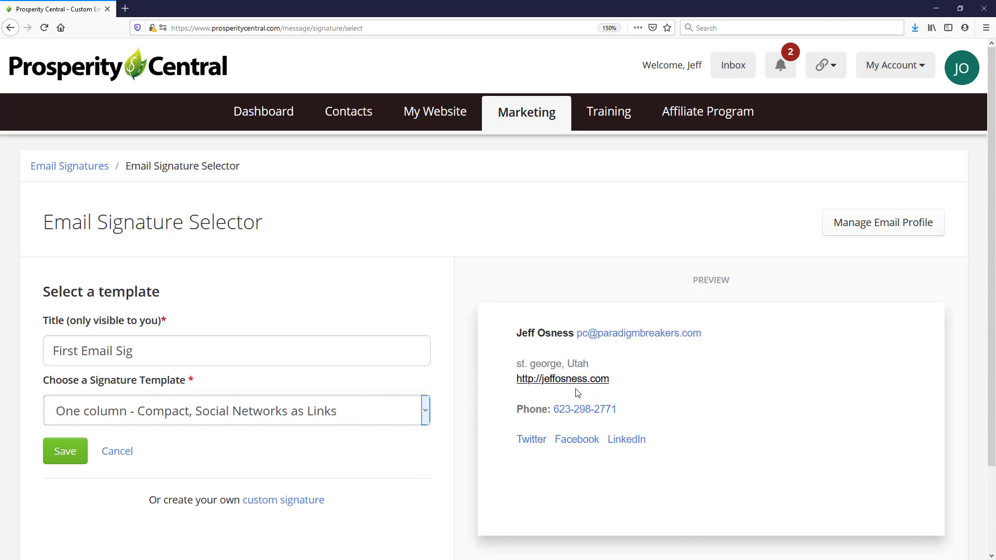
left_click(340, 413)
left_click(202, 232)
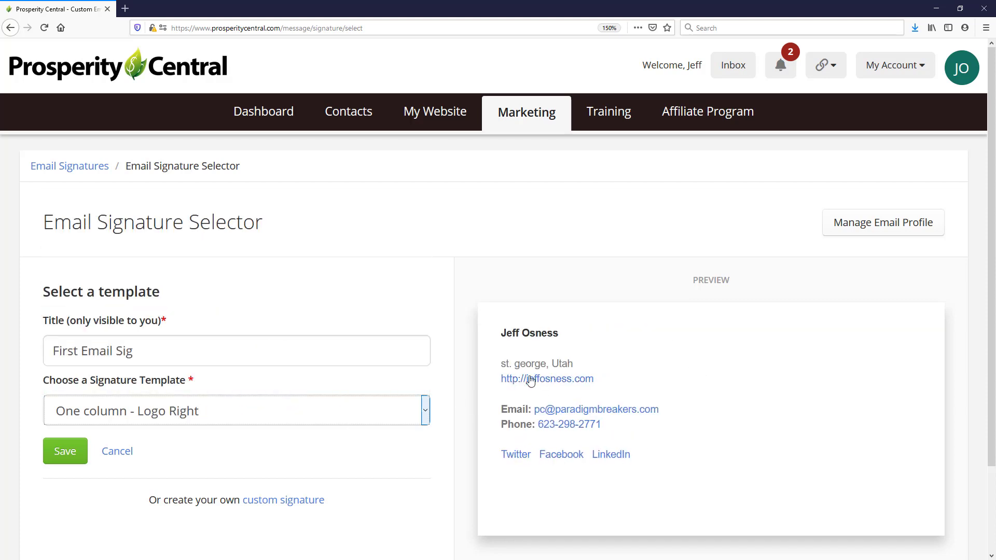
left_click(300, 421)
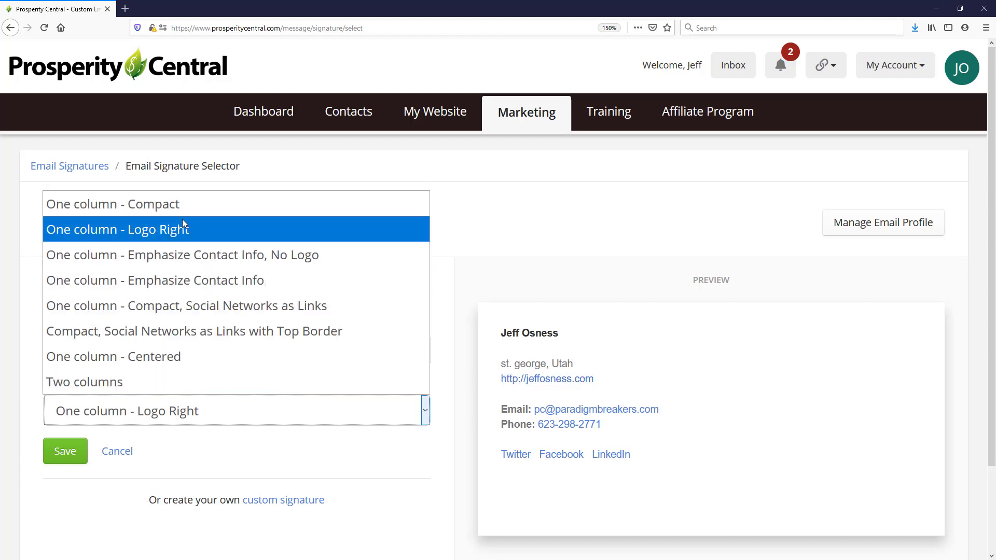
left_click(185, 205)
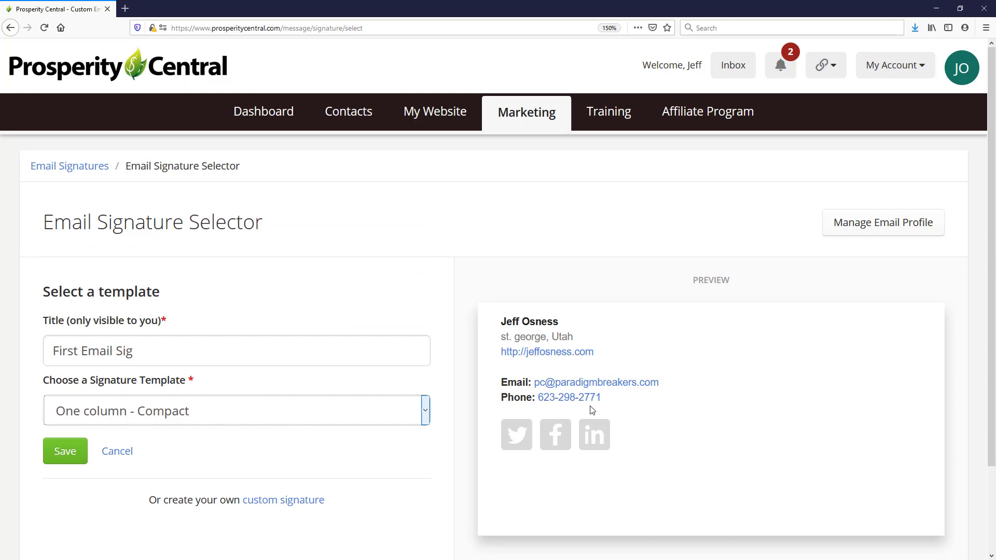
left_click(362, 414)
left_click(429, 369)
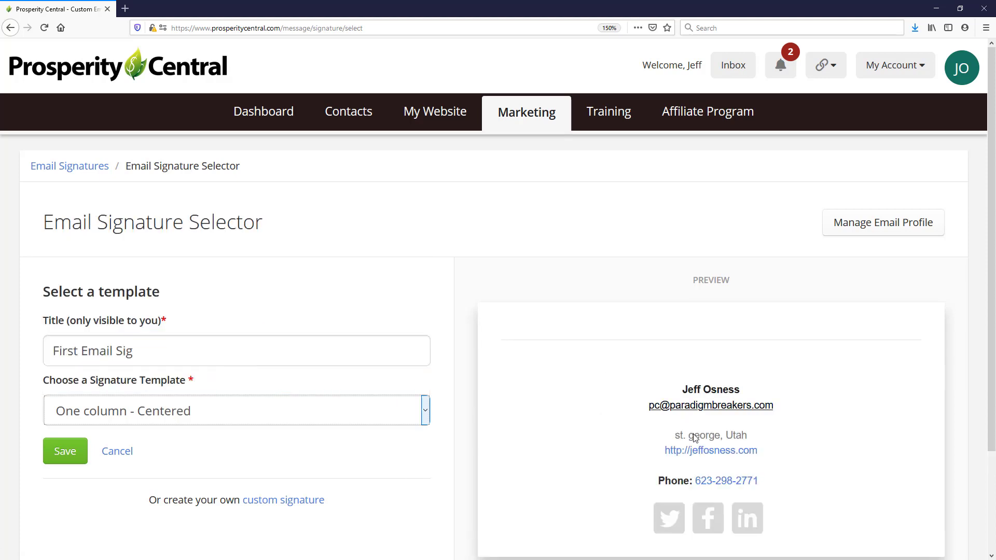
Choose the "One column - Compact" template, save the signature and check the signature list.
left_click(252, 416)
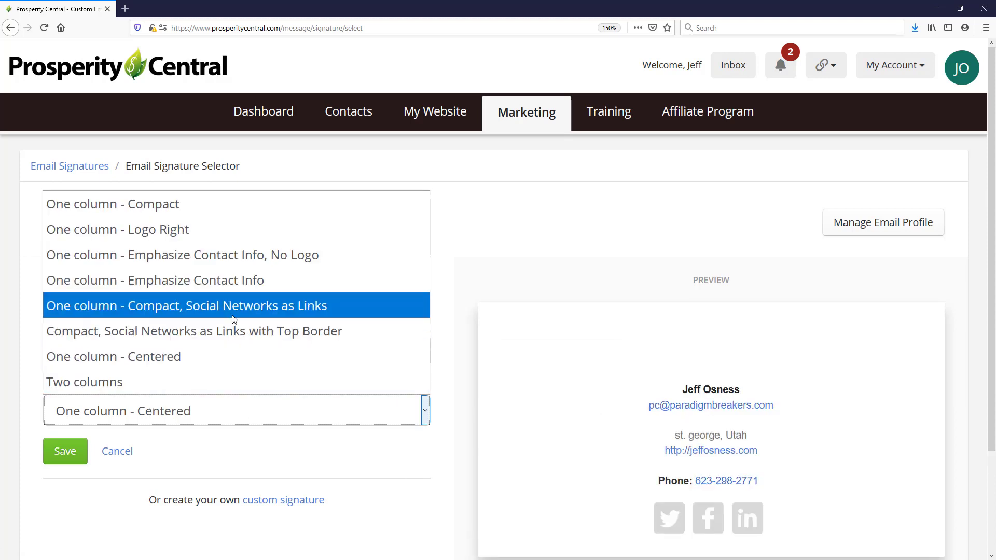
left_click(206, 211)
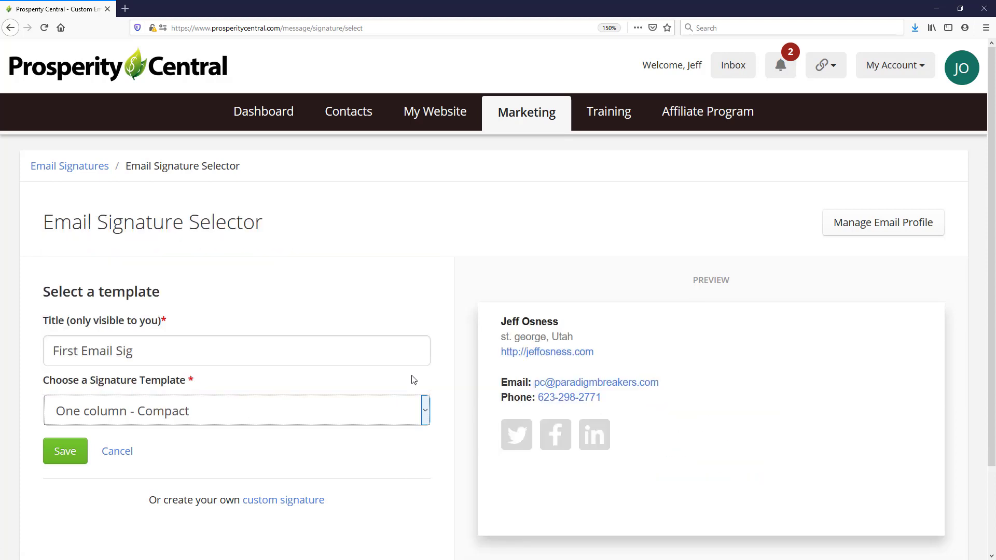
left_click(69, 457)
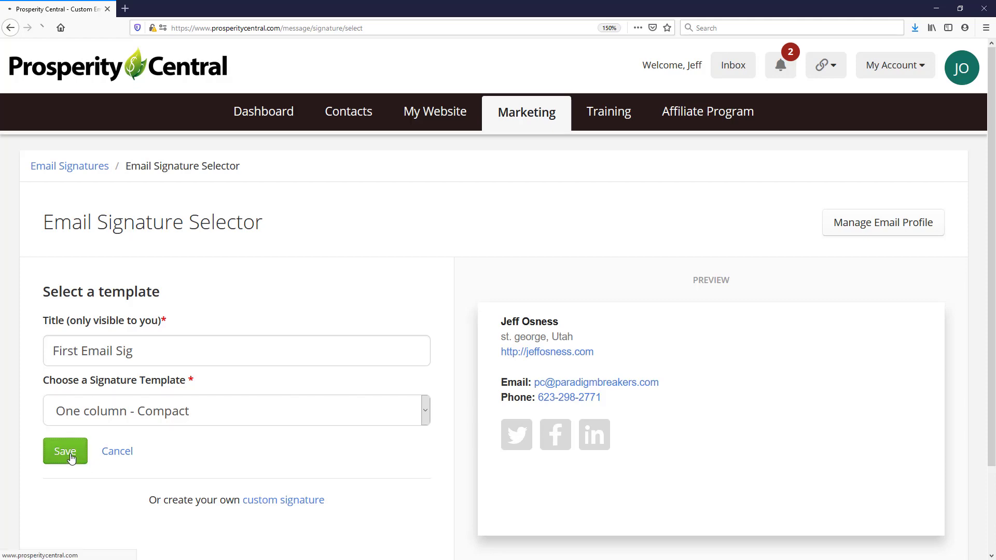
scroll(497, 403, "down", 10)
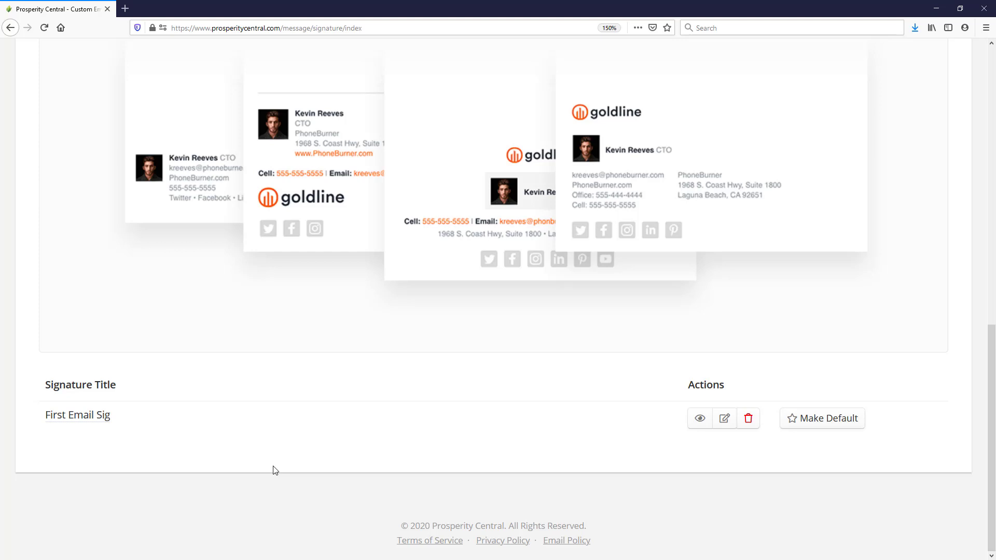
scroll(398, 451, "up", 10)
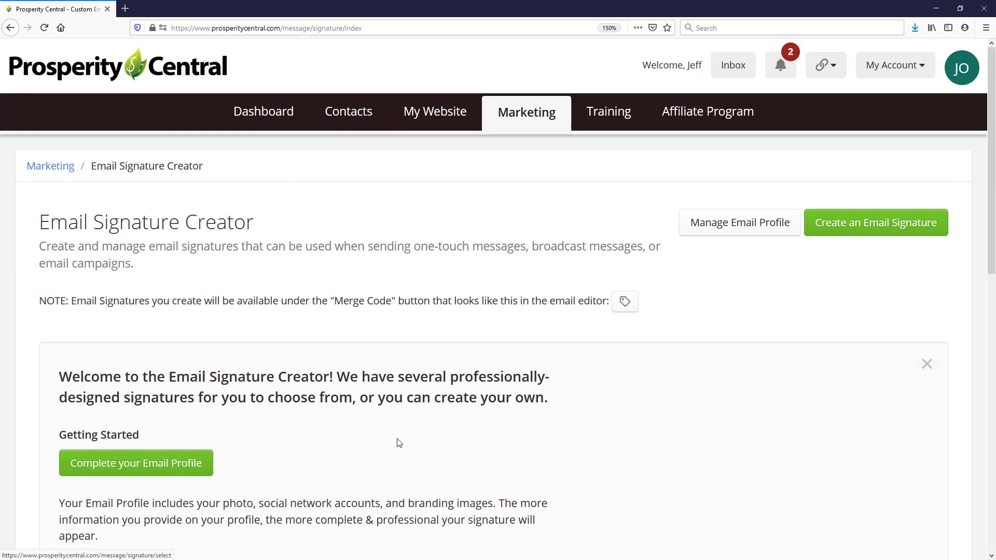
Open the "Great Talking with You" one-touch email from Emails and Scripts for editing.
left_click(547, 121)
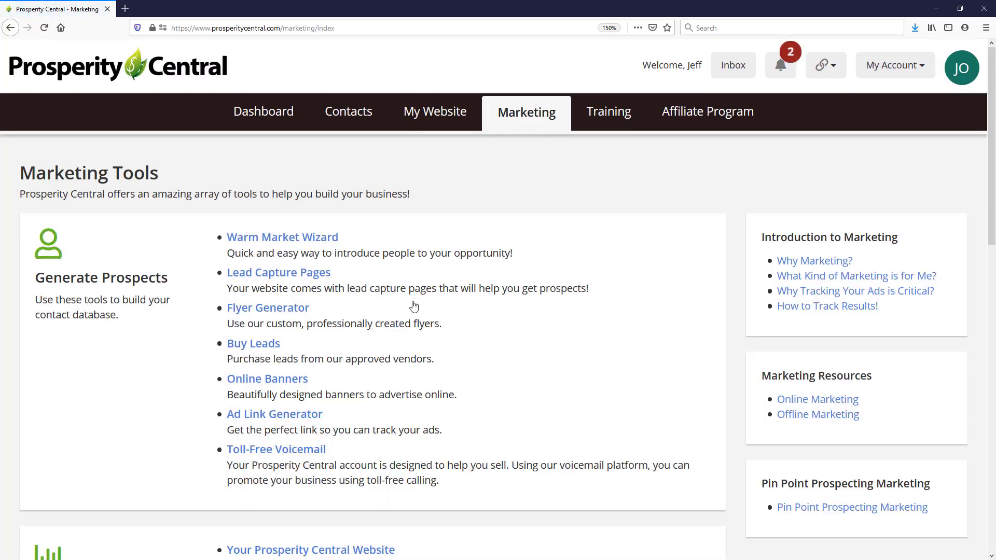
scroll(425, 306, "down", 3)
scroll(415, 302, "down", 3)
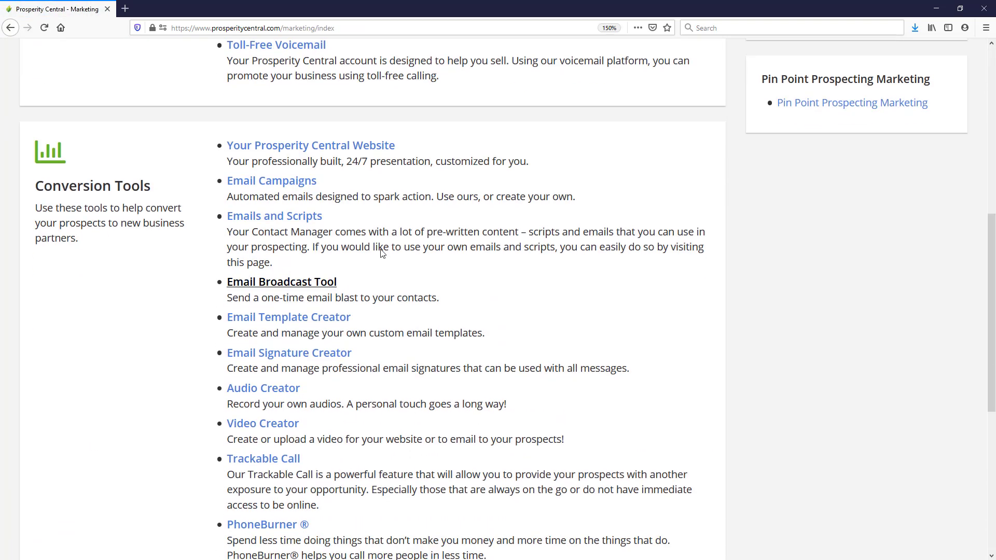
left_click(288, 217)
scroll(416, 302, "down", 8)
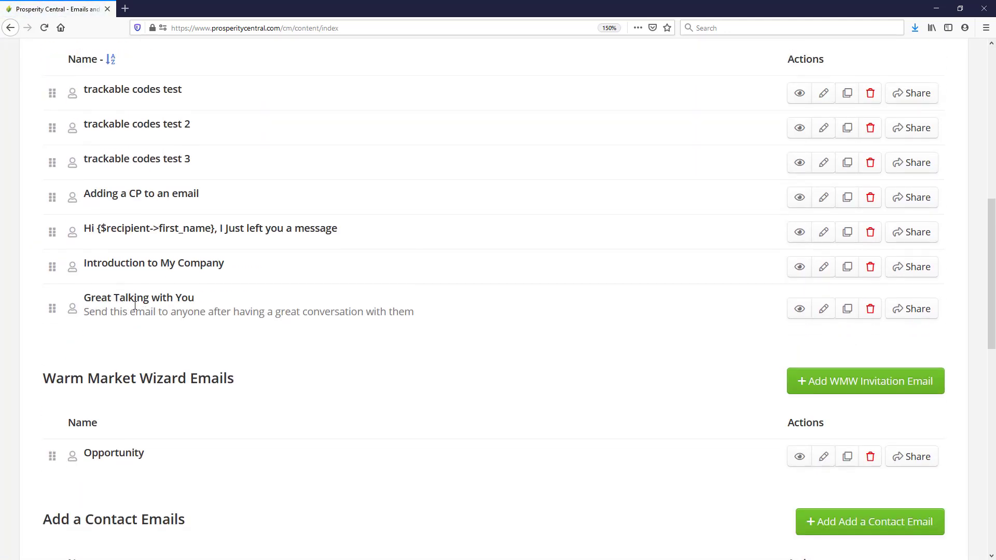
left_click(822, 314)
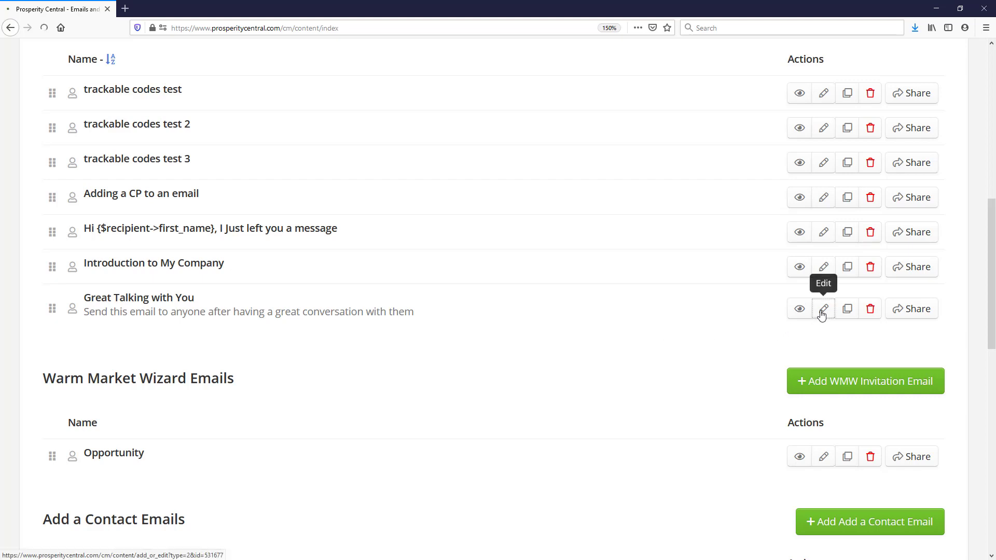
scroll(478, 309, "down", 2)
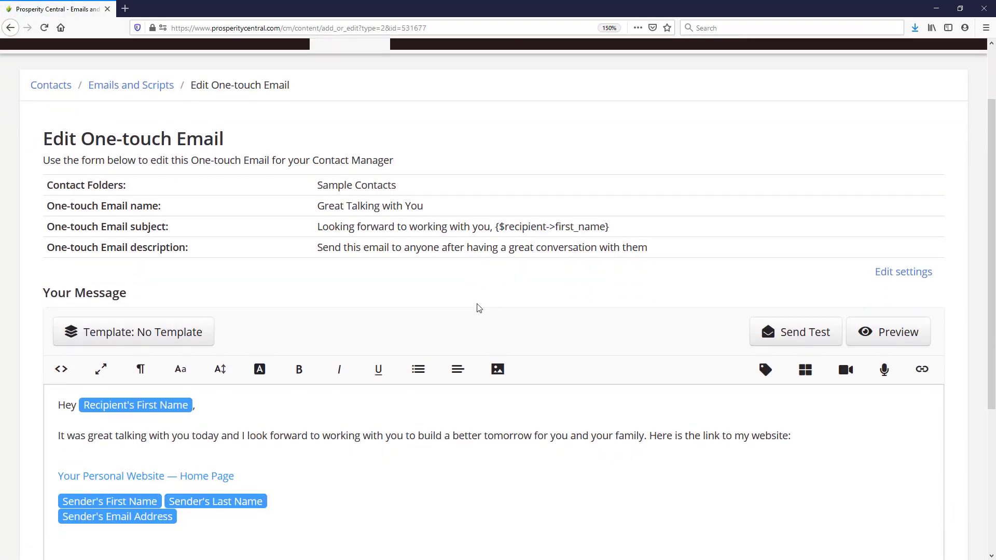
scroll(478, 308, "down", 3)
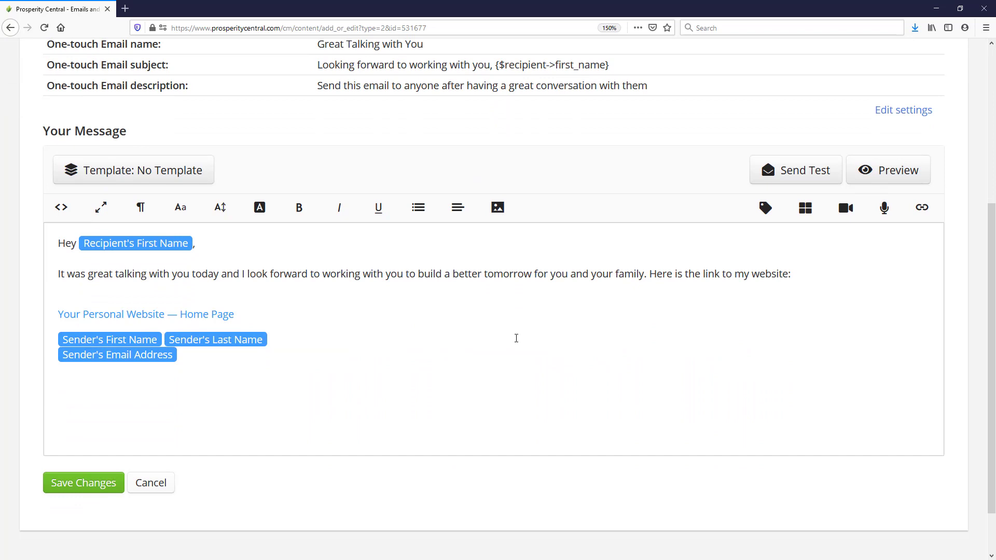
Look through the merge codes available for the message, especially the sender's information.
left_click(191, 354)
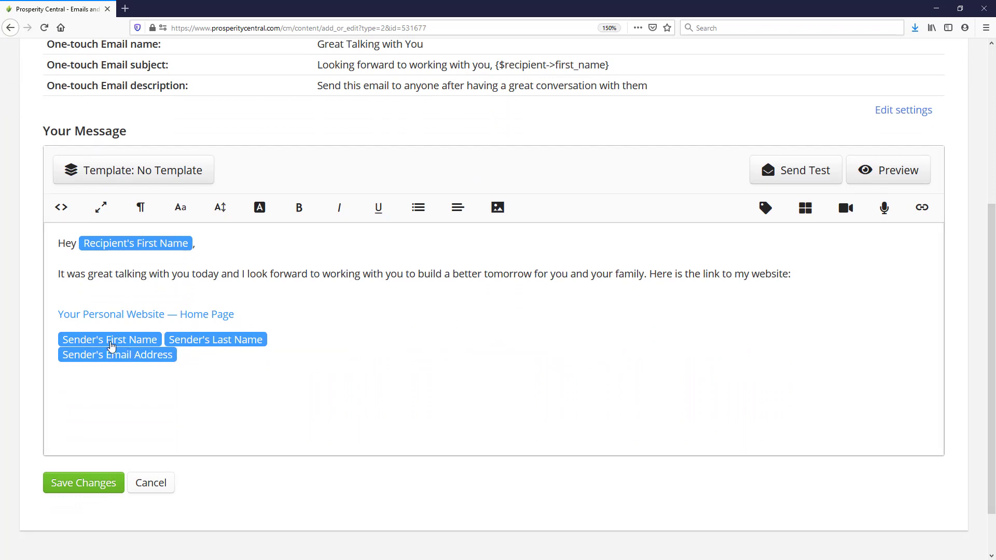
left_click(766, 207)
scroll(868, 337, "down", 15)
scroll(865, 336, "up", 5)
scroll(865, 336, "up", 5)
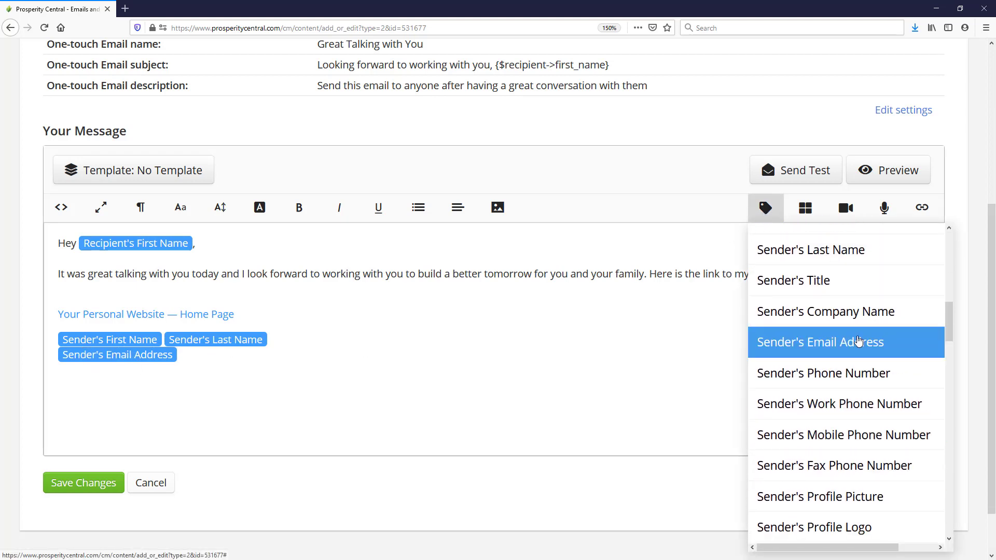
scroll(858, 339, "up", 2)
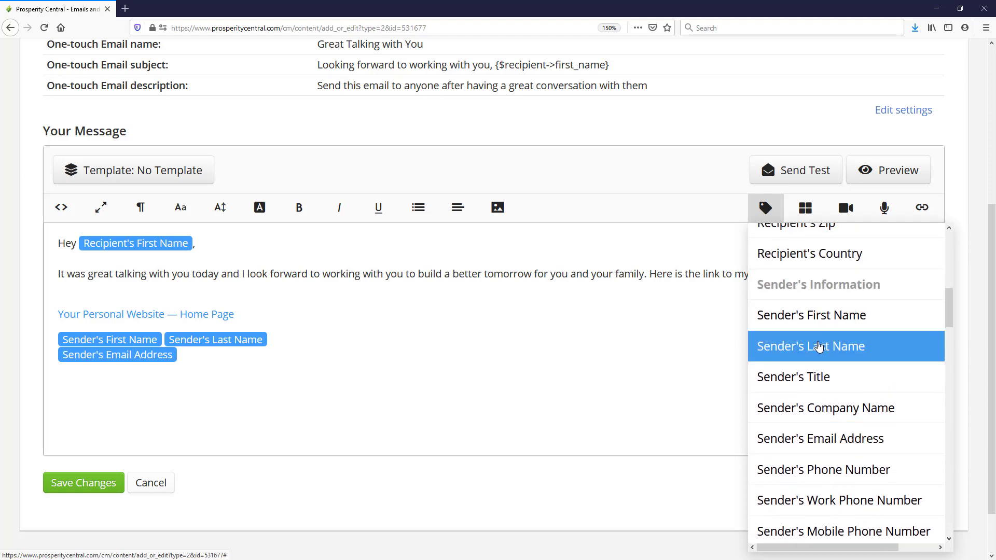
left_click(290, 357)
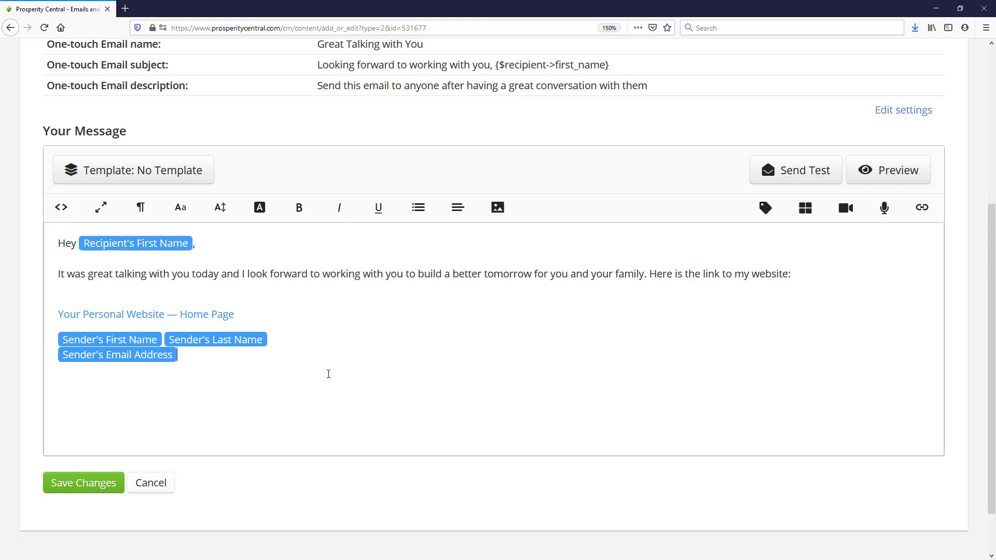
Delete the sender's first name, last name and email address merge codes below the website link.
scroll(328, 373, "down", 2)
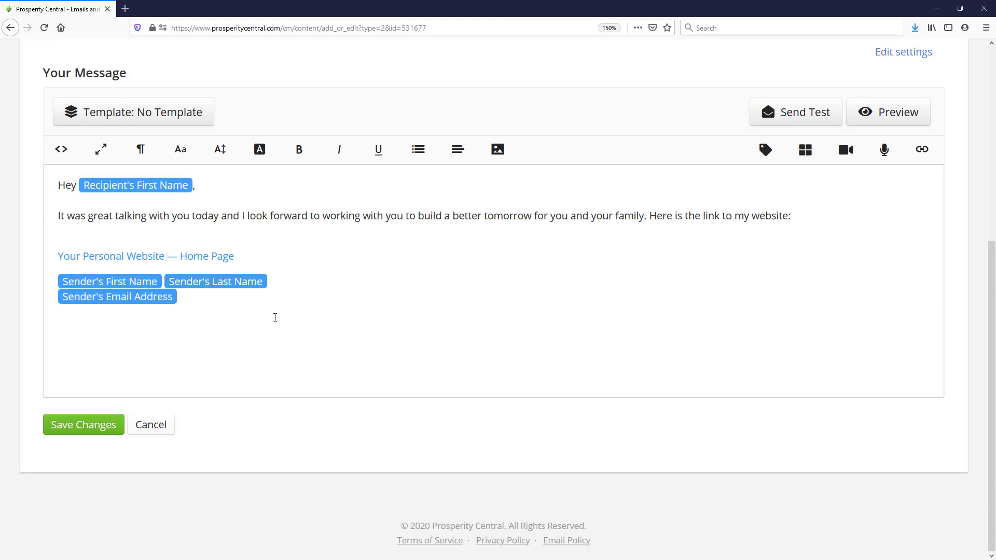
left_click(267, 259)
key("Delete")
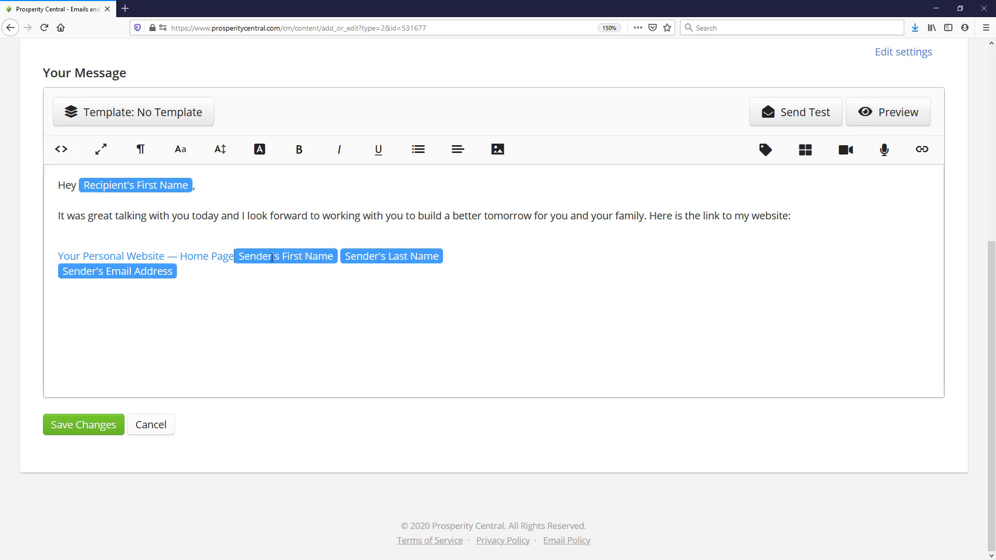
key("Delete")
key("Delete")
key("Delete")
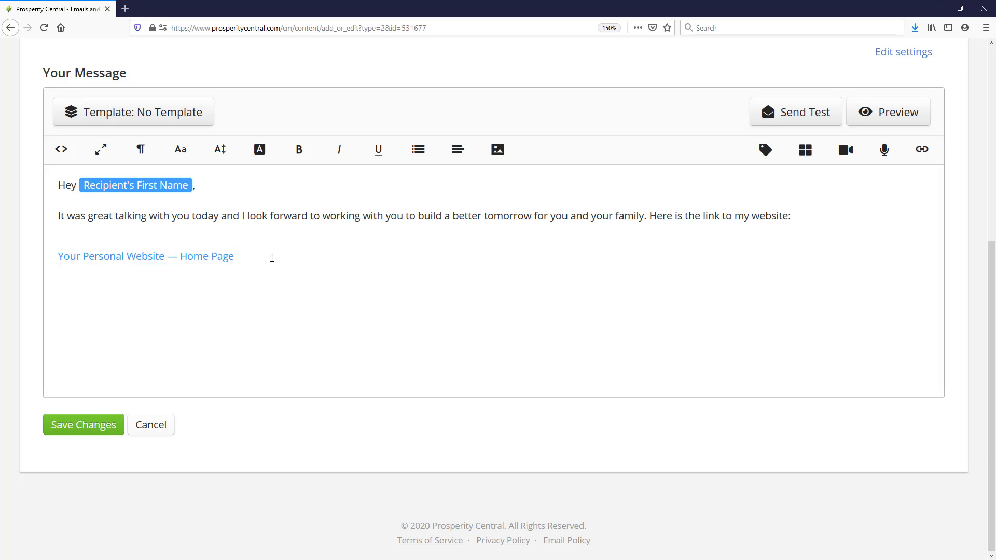
Insert the "First Email Sig" email signature on a new line below the website link.
key("Return")
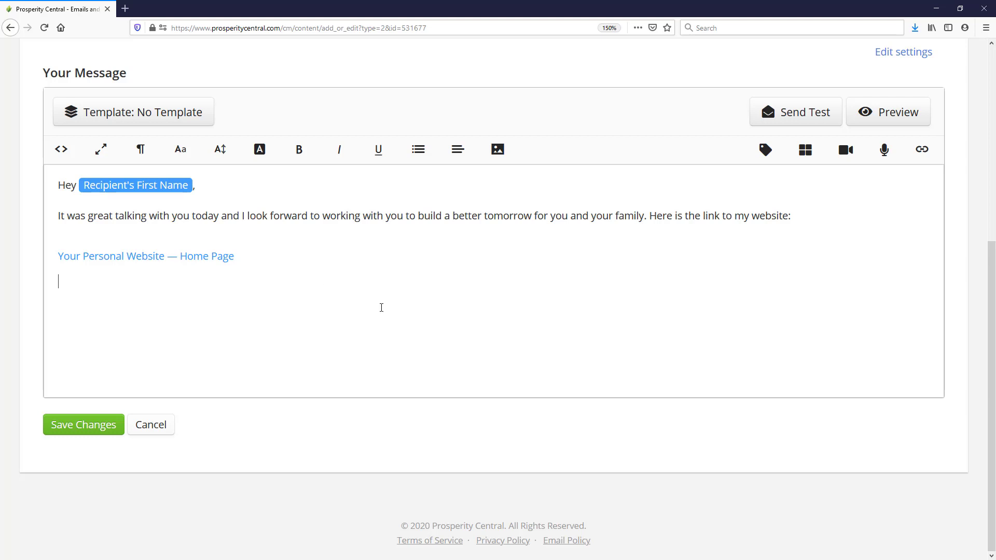
left_click(763, 156)
left_click_drag(950, 204, 951, 518)
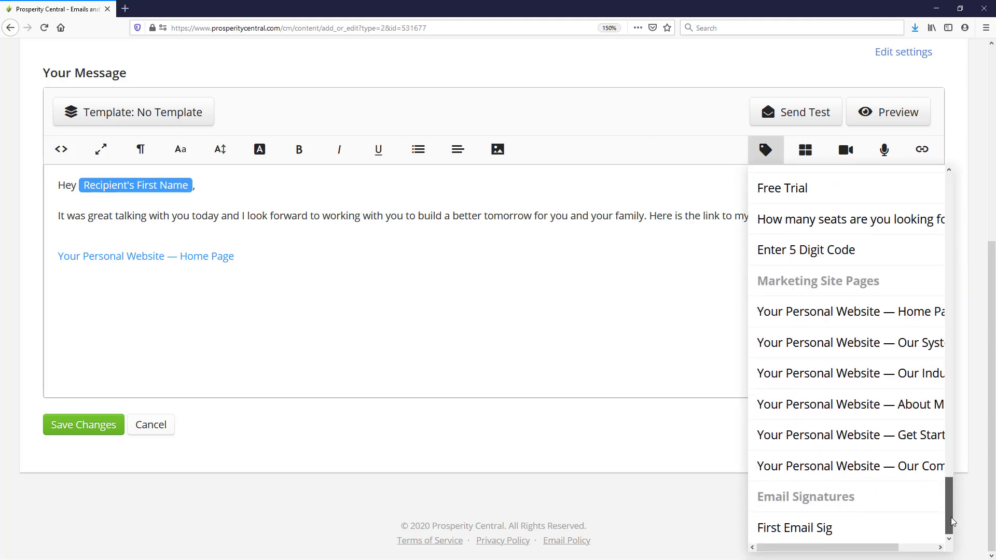
left_click(785, 535)
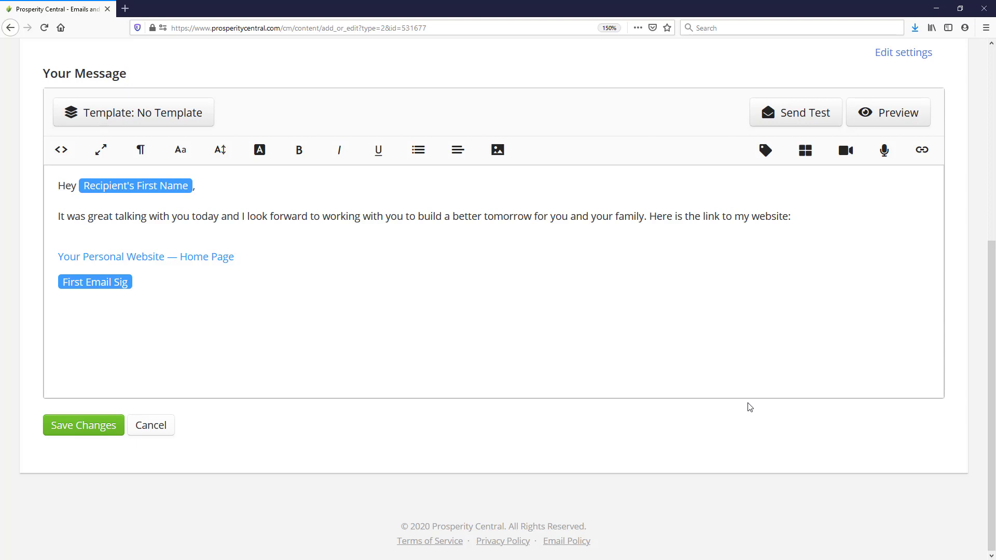
Save the changes to the one-touch email and open its preview.
left_click(99, 429)
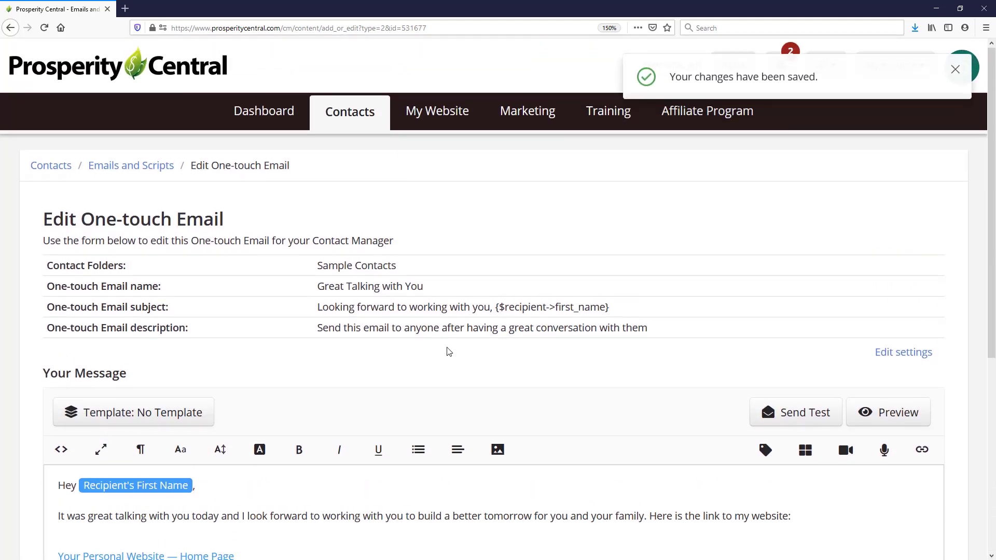
left_click(887, 251)
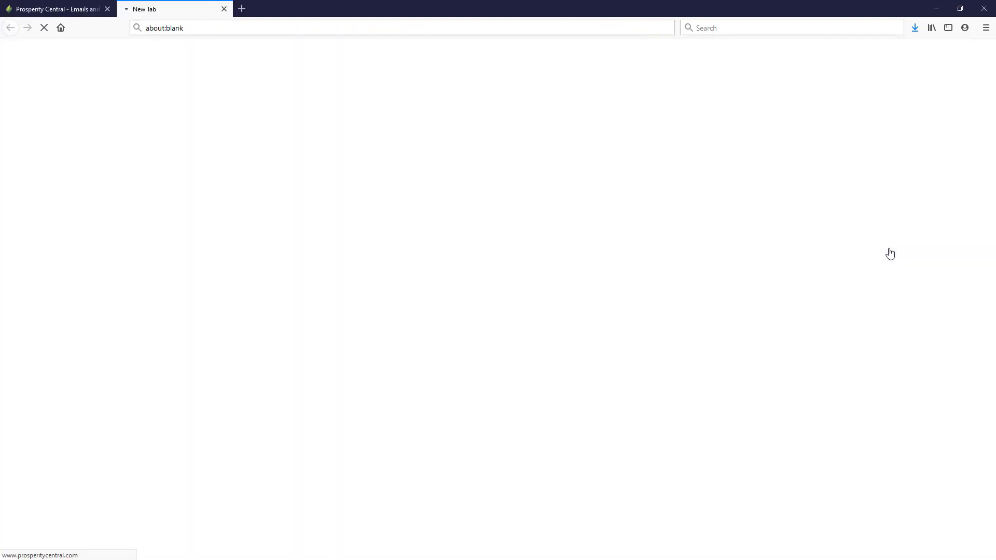